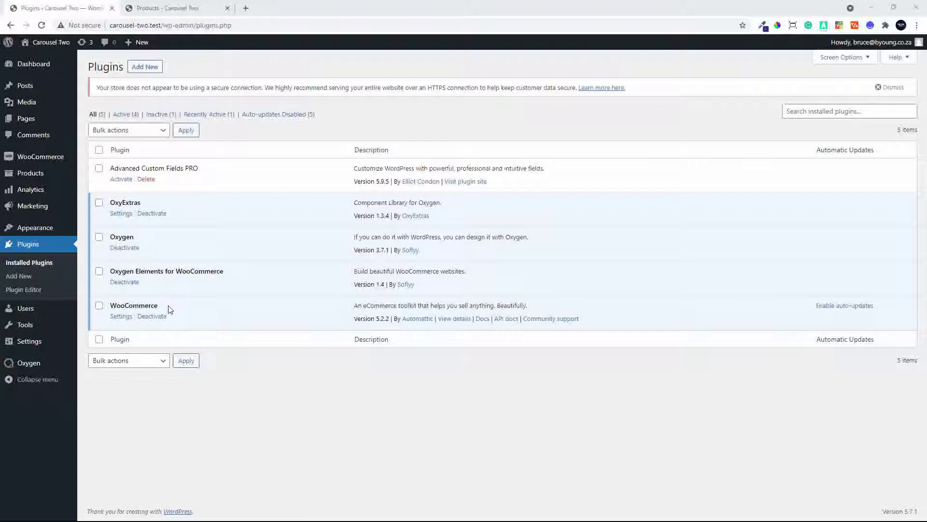
From the reloaded shop page's Oxygen admin-bar menu, open the Shop Archive template in Oxygen.
{"action": "left_click", "coordinate": [169, 7]}
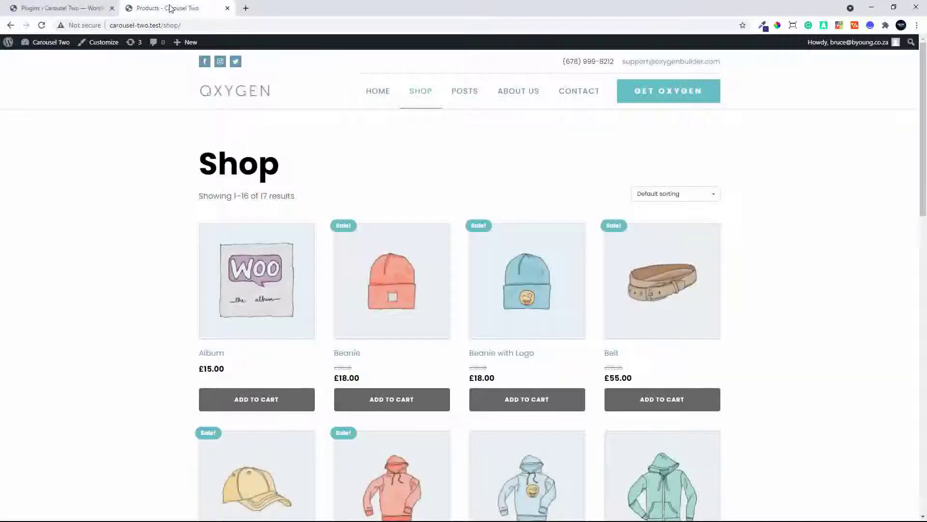
{"action": "left_click", "coordinate": [42, 25]}
{"action": "mouse_move", "coordinate": [221, 44]}
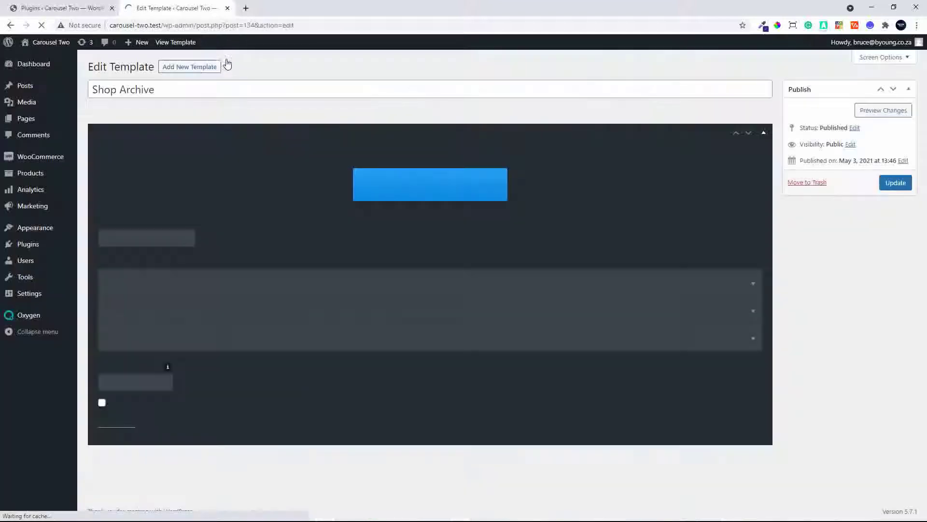
{"action": "left_click", "coordinate": [431, 186]}
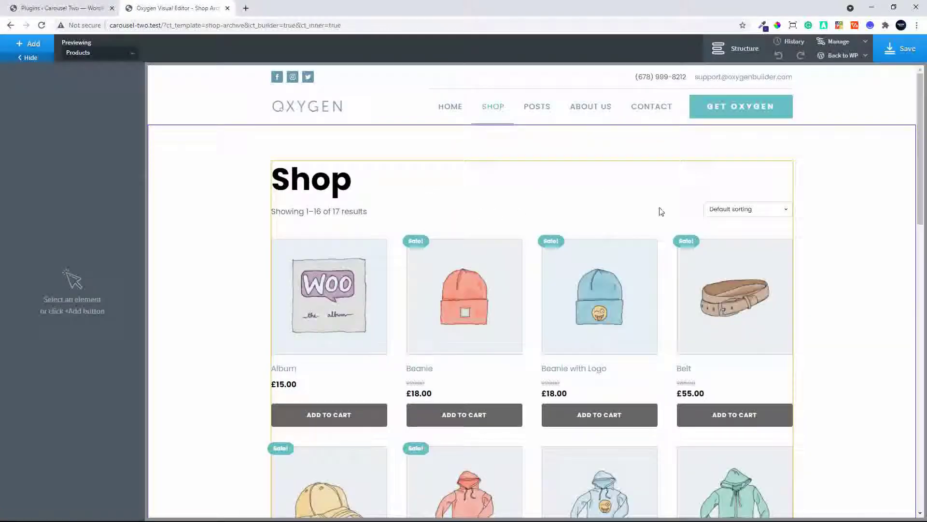
Add an empty Section (#4) and drag it above Inner Content at the template's top.
{"action": "left_click", "coordinate": [740, 51]}
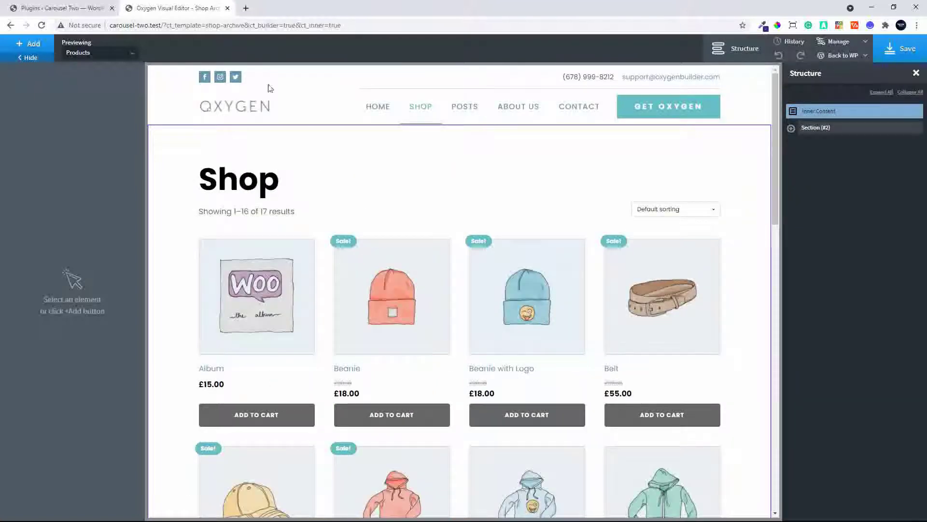
{"action": "left_click", "coordinate": [29, 44]}
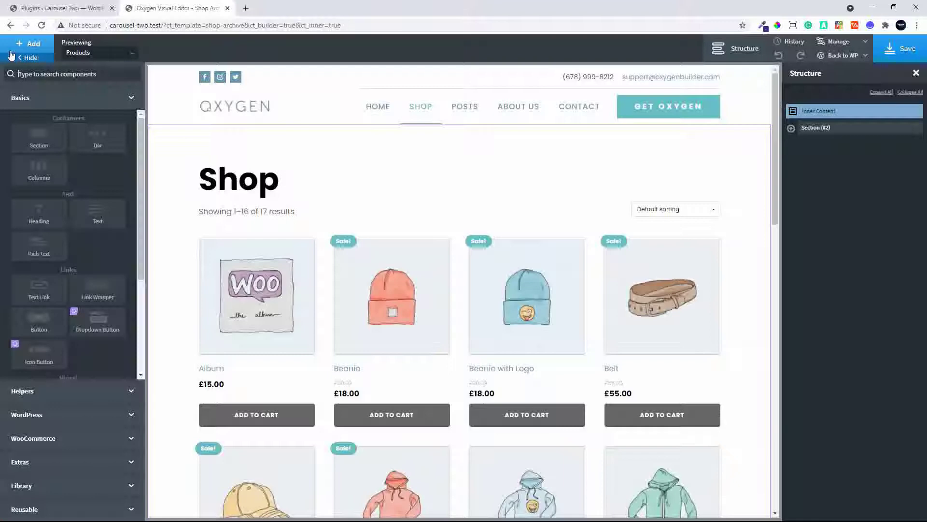
{"action": "left_click", "coordinate": [27, 141]}
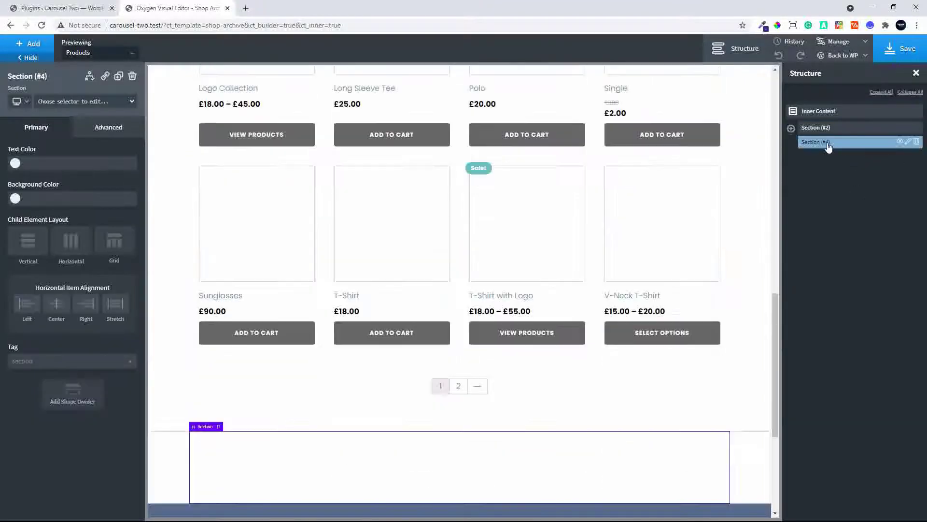
{"action": "left_click_drag", "start_coordinate": [828, 146], "coordinate": [833, 127]}
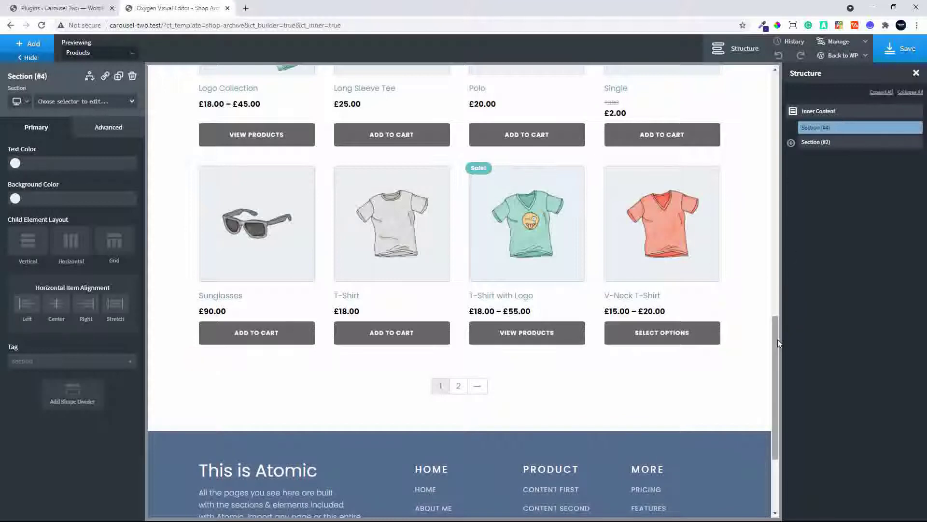
{"action": "left_click", "coordinate": [819, 128]}
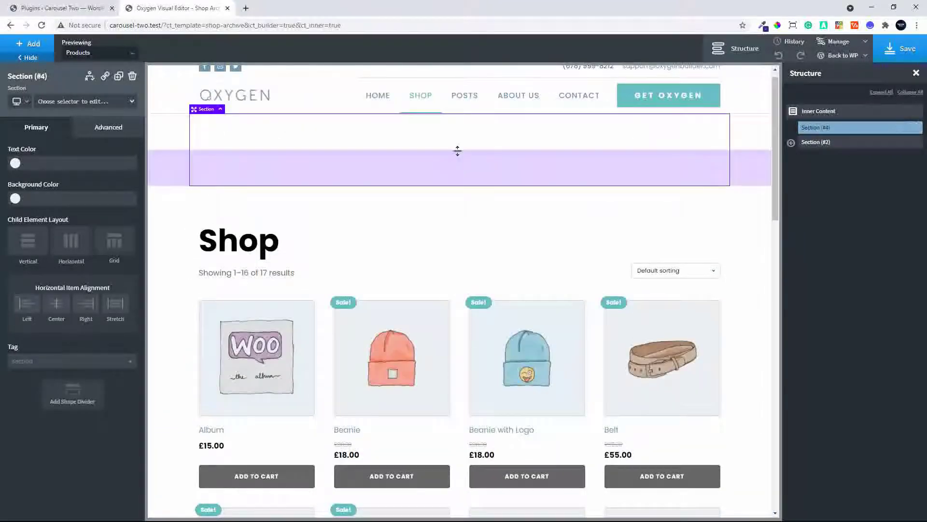
{"action": "left_click", "coordinate": [29, 45]}
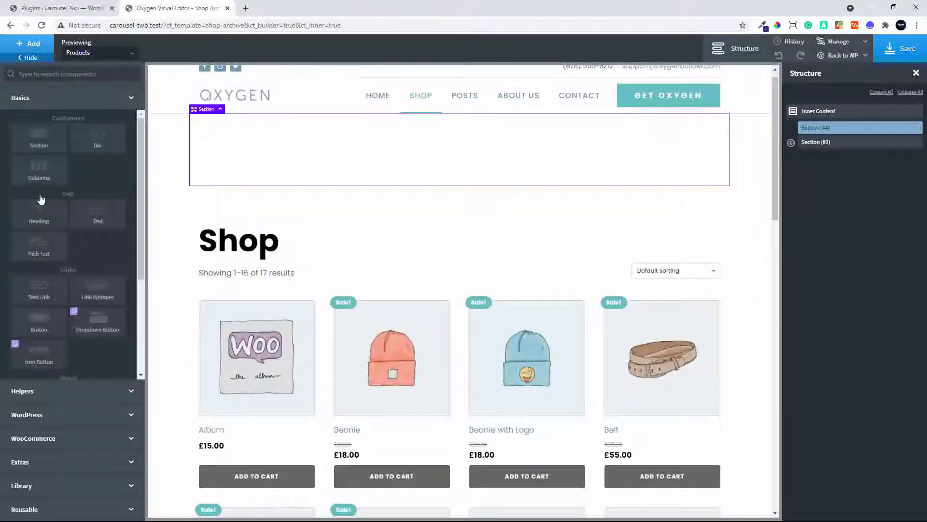
{"action": "left_click", "coordinate": [48, 462]}
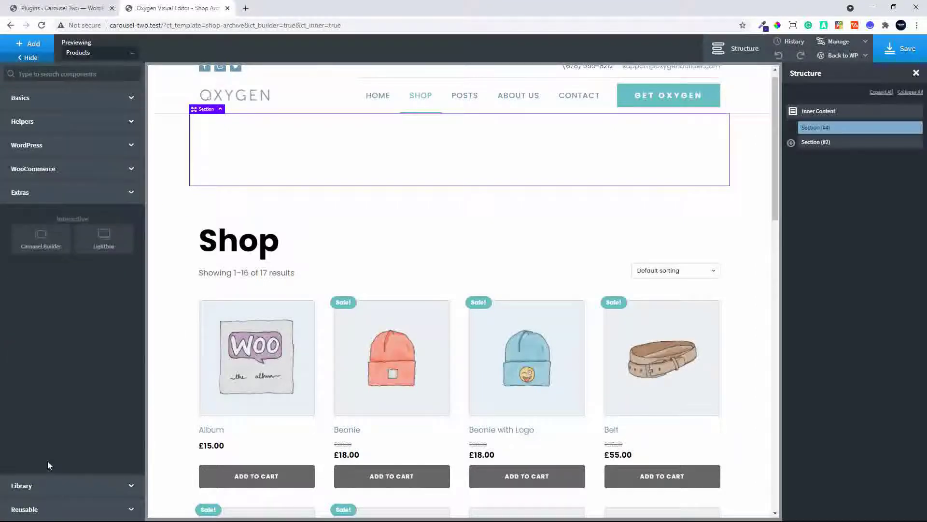
Insert a Carousel Builder into Section #4 with carousel content set to Woo components.
{"action": "left_click", "coordinate": [41, 241]}
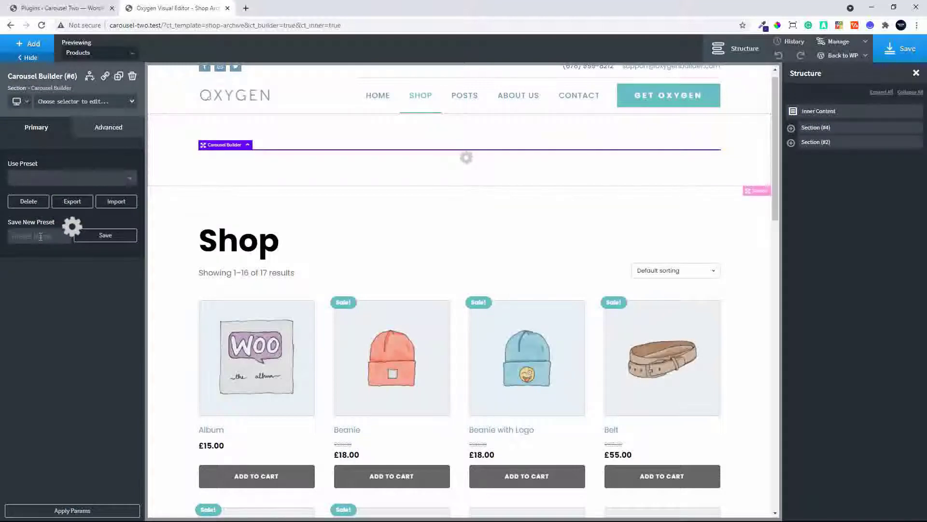
{"action": "left_click", "coordinate": [67, 208]}
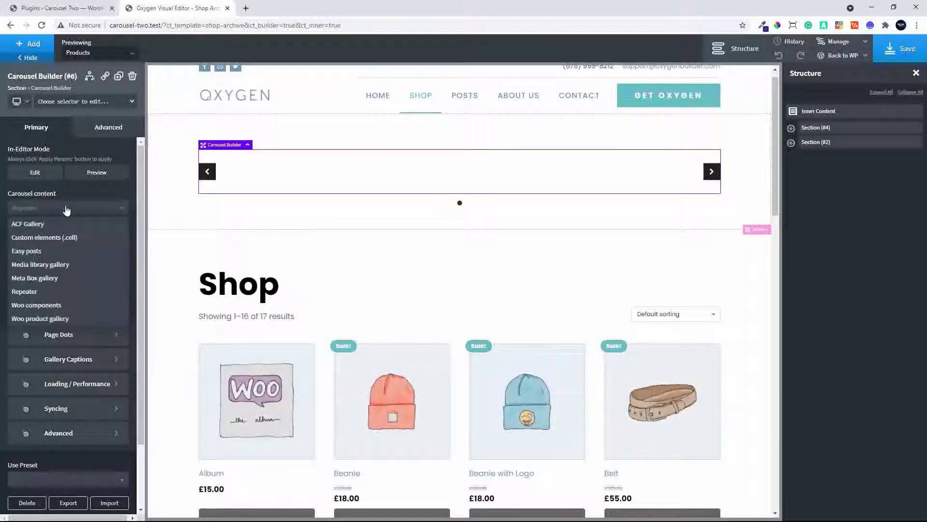
{"action": "left_click", "coordinate": [50, 310]}
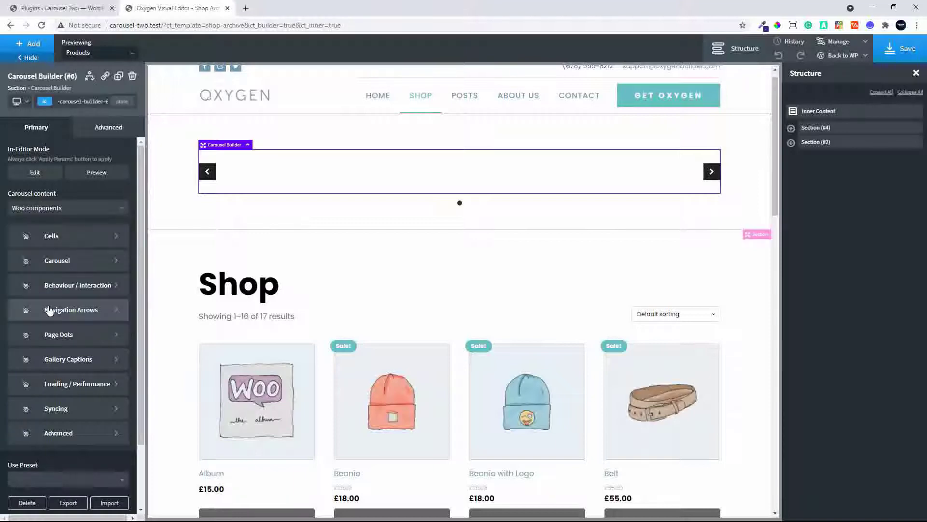
{"action": "left_click", "coordinate": [792, 128]}
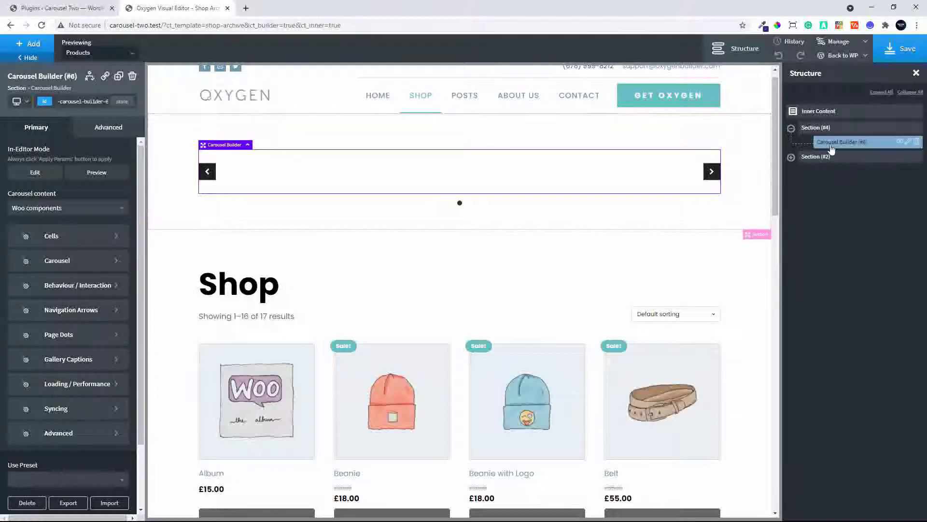
{"action": "left_click", "coordinate": [20, 45]}
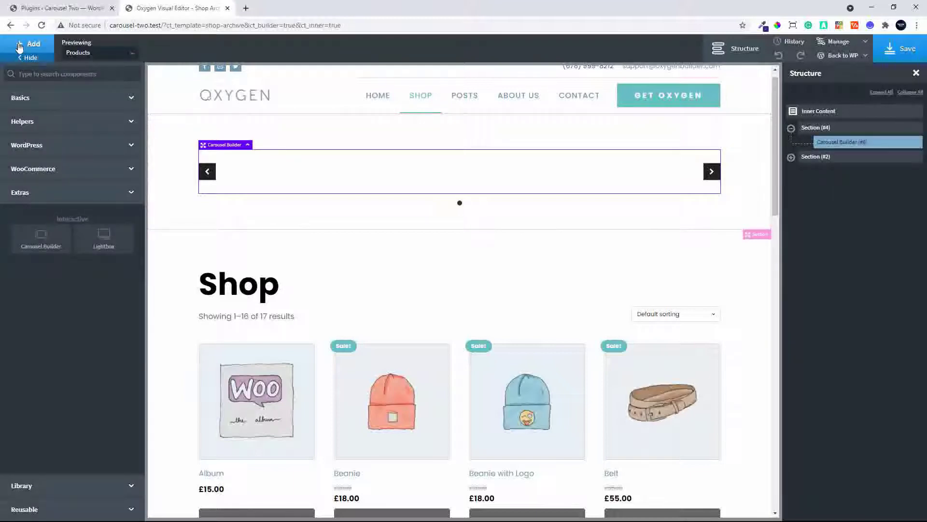
Add a WooCommerce Products List inside the carousel and save the template.
{"action": "left_click", "coordinate": [58, 169]}
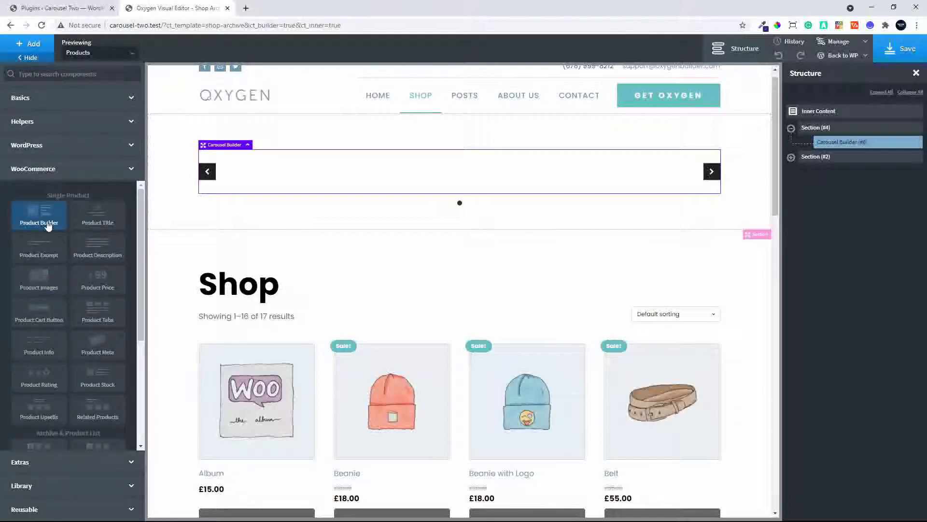
{"action": "scroll", "coordinate": [95, 419], "scroll_direction": "down", "scroll_amount": 2}
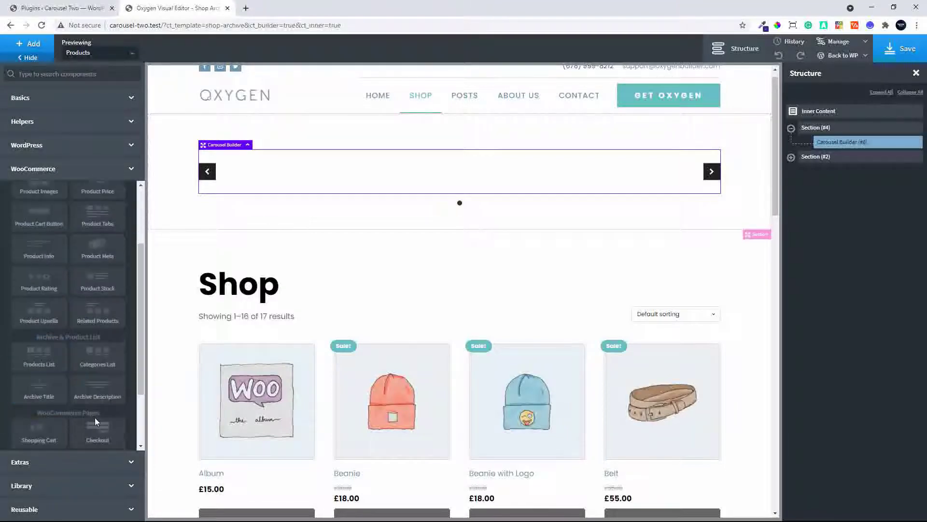
{"action": "left_click", "coordinate": [50, 366]}
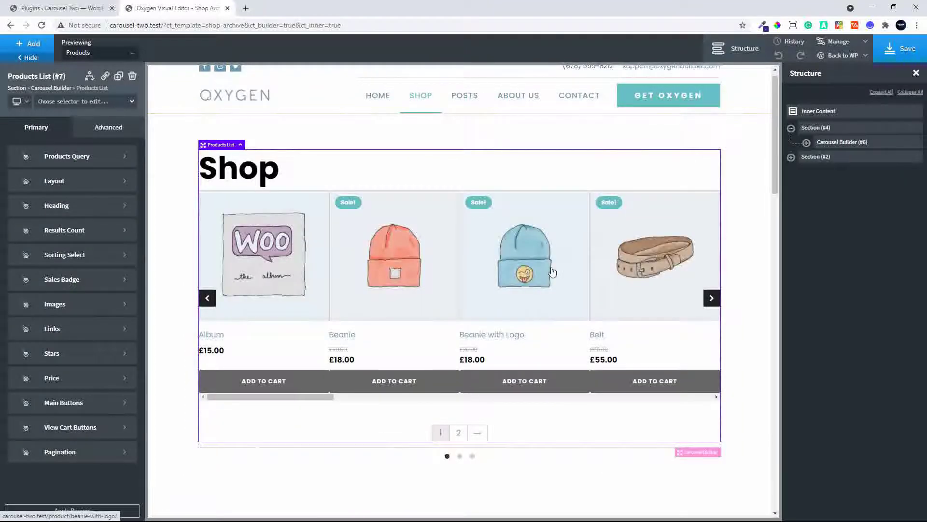
{"action": "left_click", "coordinate": [897, 57]}
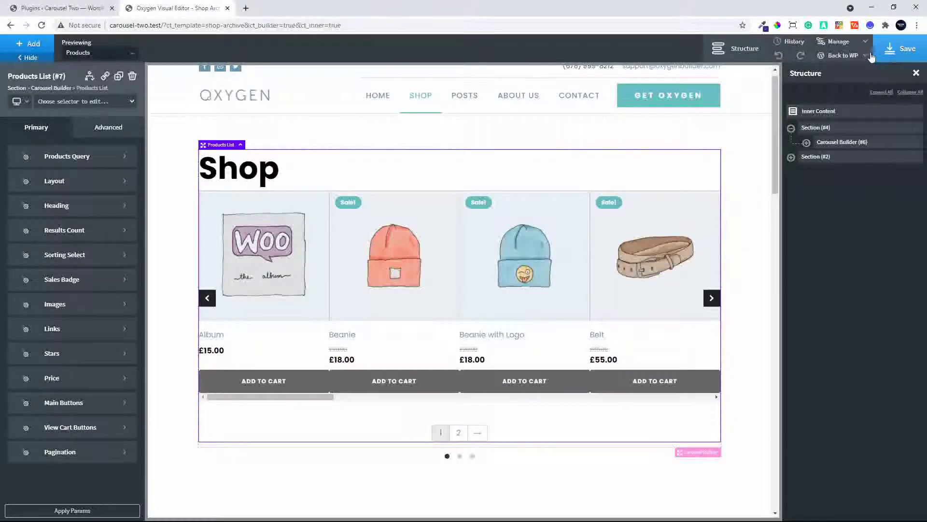
Open the frontend Shop page in a new tab and scroll to view the product carousel.
{"action": "mouse_move", "coordinate": [859, 56]}
{"action": "right_click", "coordinate": [827, 88]}
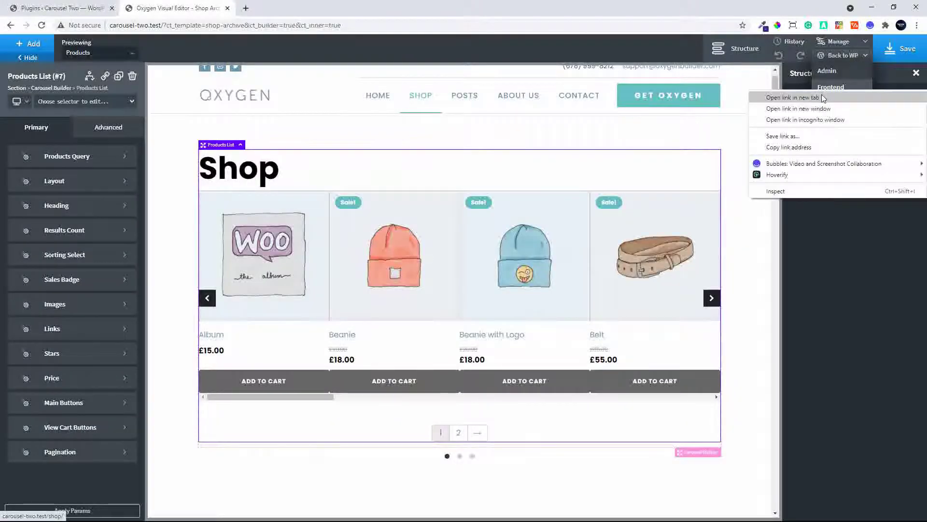
{"action": "left_click", "coordinate": [793, 97]}
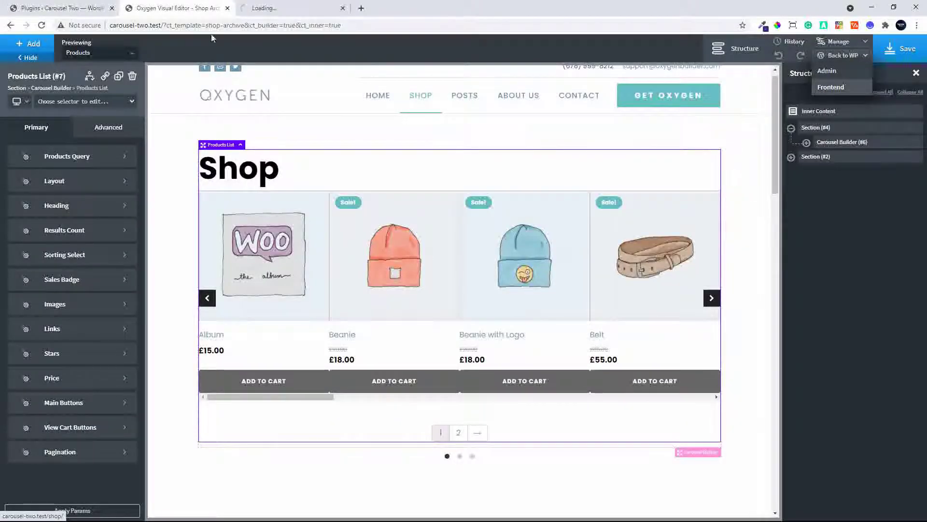
{"action": "left_click", "coordinate": [271, 12]}
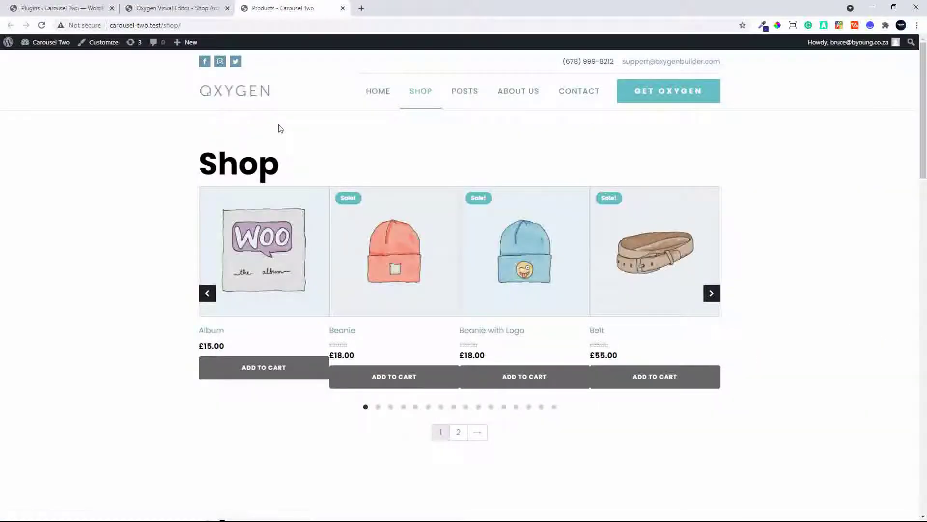
{"action": "scroll", "coordinate": [378, 288], "scroll_direction": "down", "scroll_amount": 4}
{"action": "scroll", "coordinate": [377, 289], "scroll_direction": "up", "scroll_amount": 2}
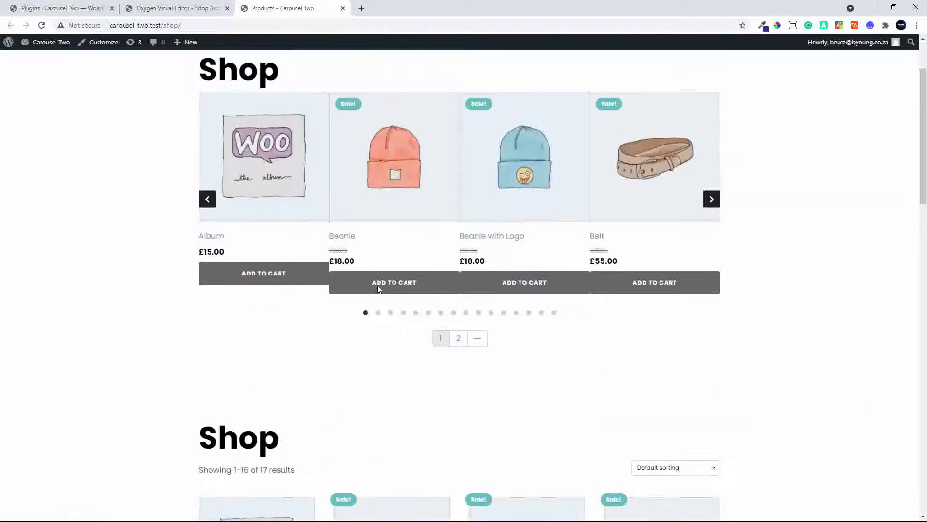
{"action": "scroll", "coordinate": [378, 288], "scroll_direction": "up", "scroll_amount": 2}
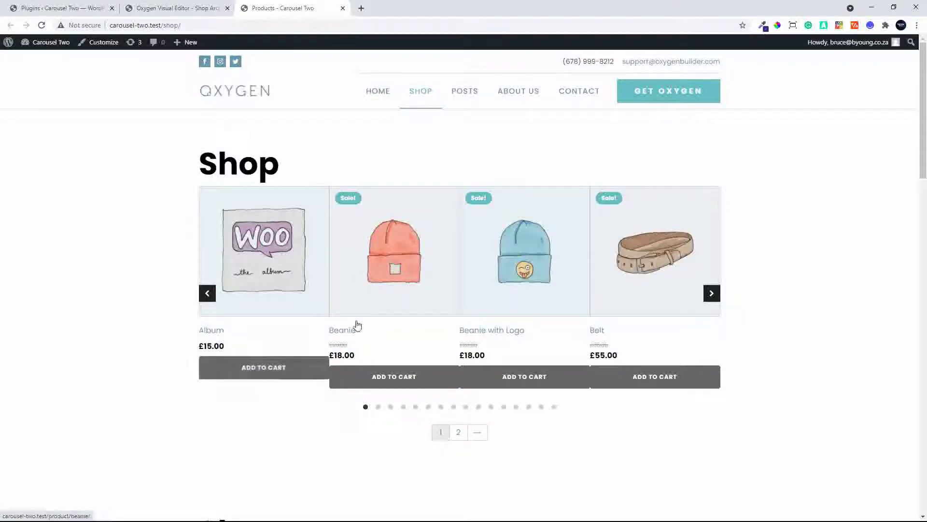
Set the Carousel Builder's space between cells to 20.
{"action": "left_click", "coordinate": [160, 12]}
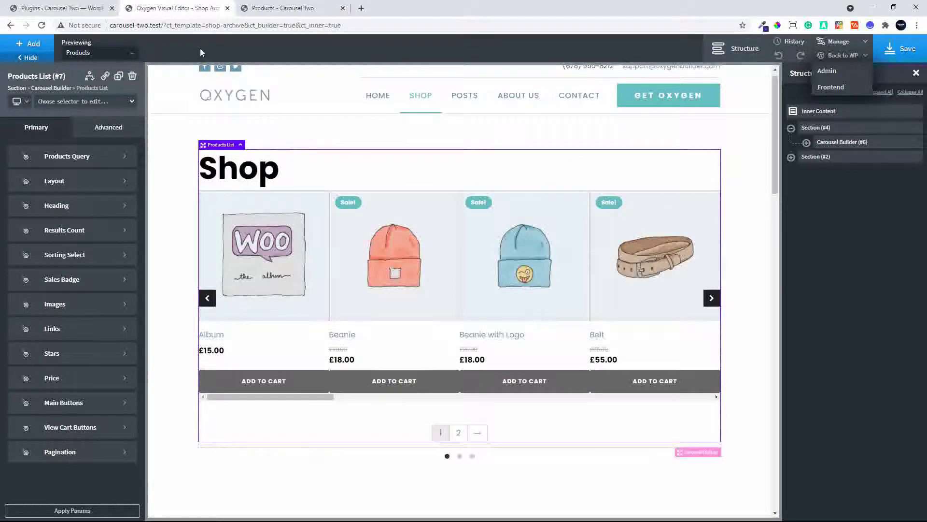
{"action": "left_click", "coordinate": [831, 145]}
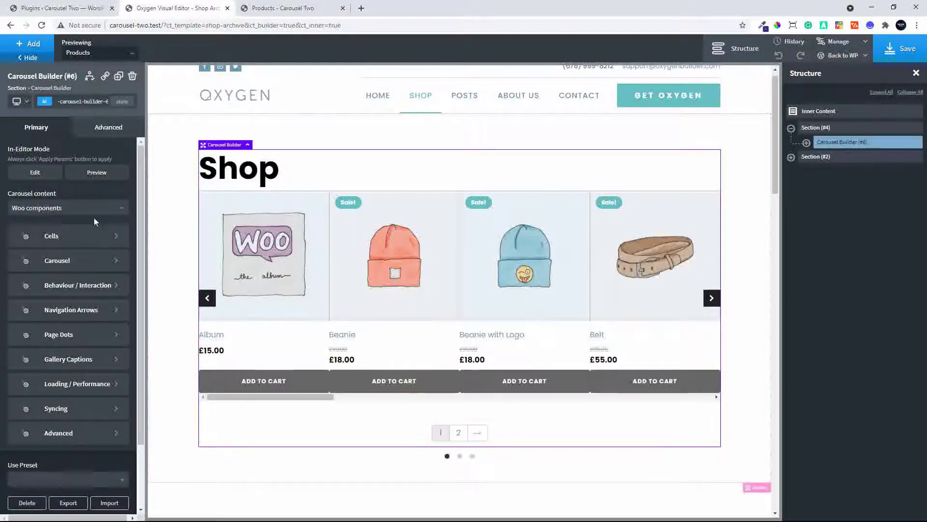
{"action": "left_click", "coordinate": [57, 236]}
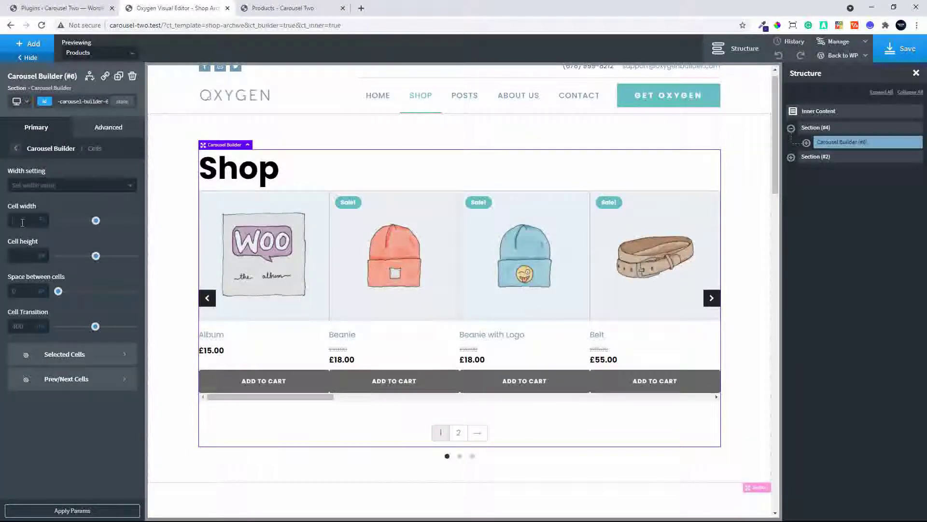
{"action": "left_click", "coordinate": [26, 290]}
{"action": "type", "text": "20"}
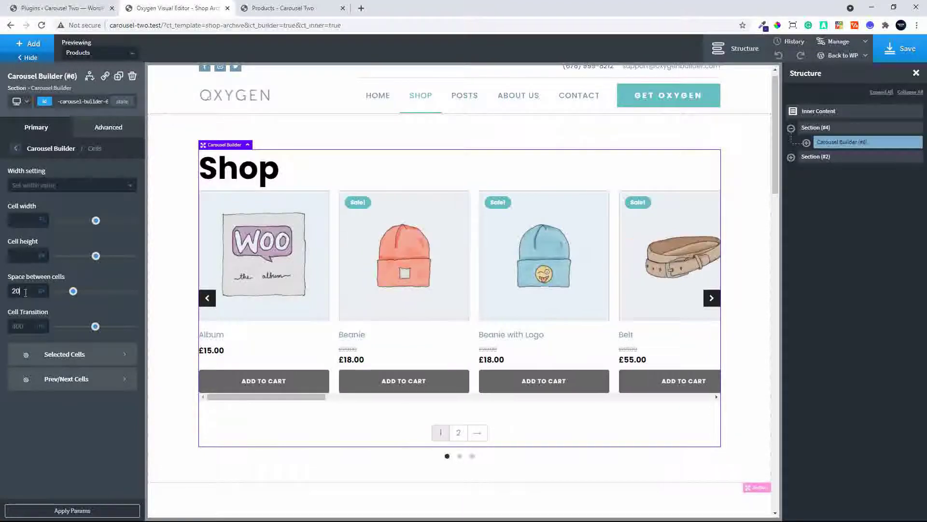
Enable Force equal cell heights for the carousel and save the template.
{"action": "left_click", "coordinate": [16, 149]}
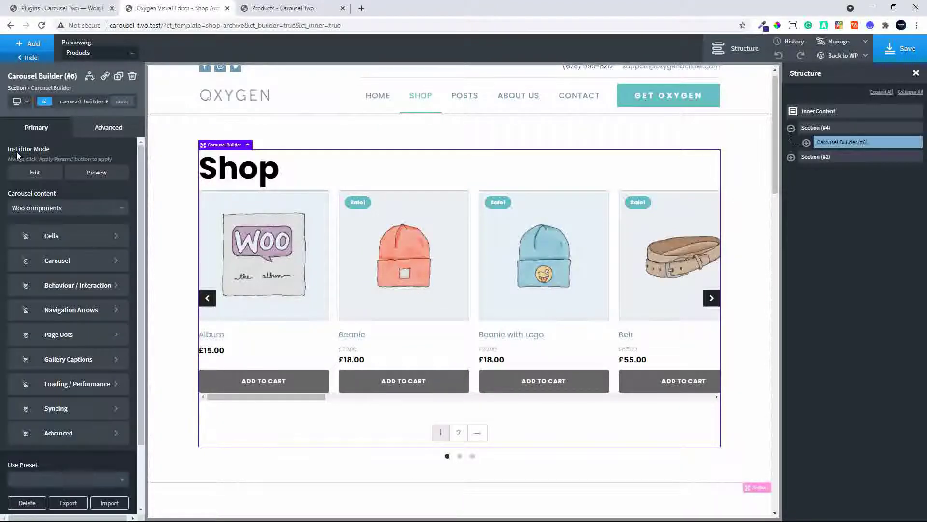
{"action": "left_click", "coordinate": [62, 268]}
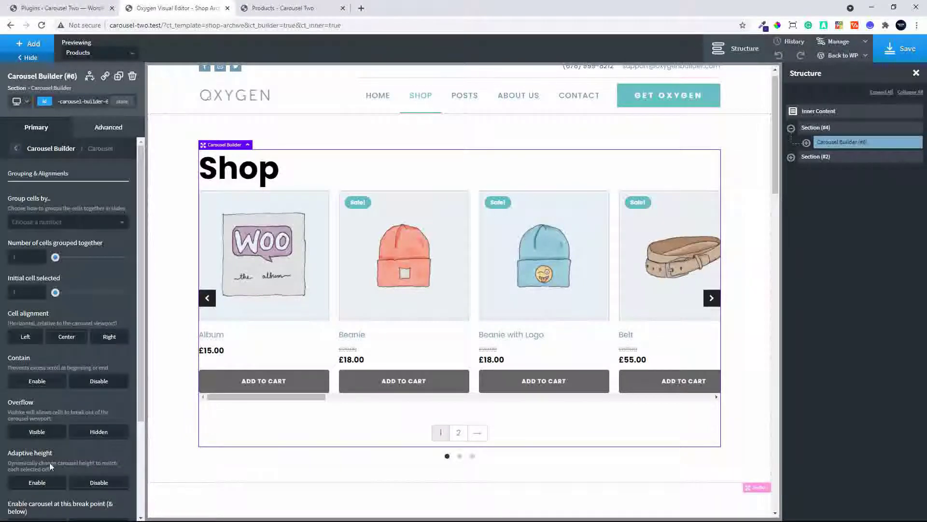
{"action": "scroll", "coordinate": [48, 462], "scroll_direction": "down", "scroll_amount": 3}
{"action": "left_click", "coordinate": [42, 483]}
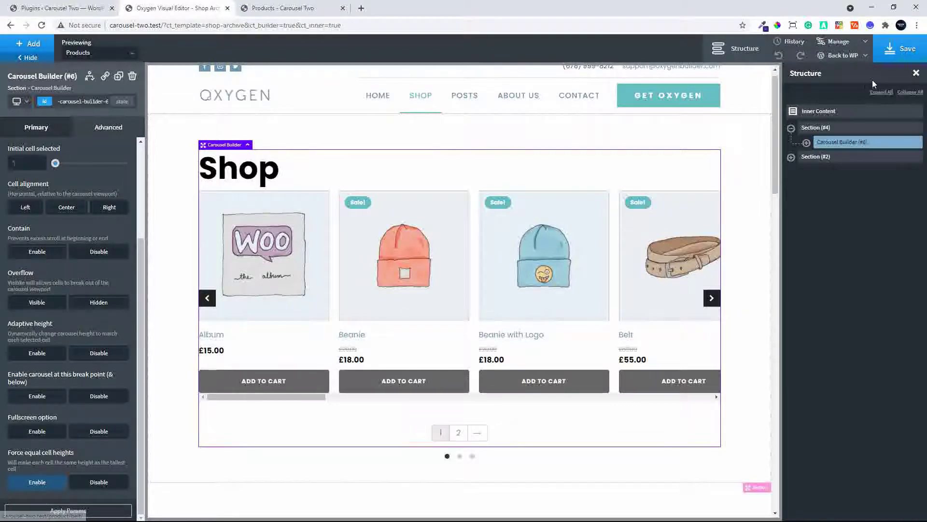
{"action": "left_click", "coordinate": [910, 58]}
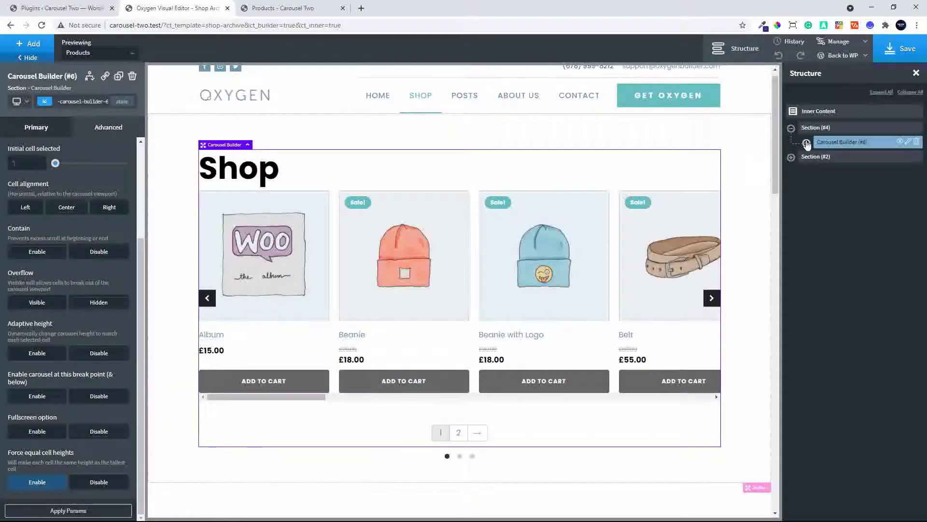
Give the carousel's Products List a custom query with On Sale Only set to true.
{"action": "left_click", "coordinate": [806, 143]}
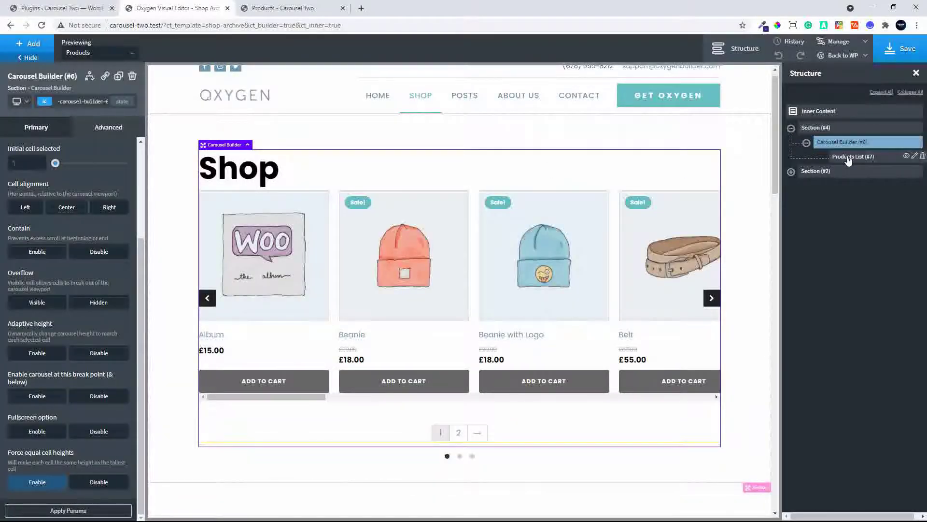
{"action": "left_click", "coordinate": [849, 158]}
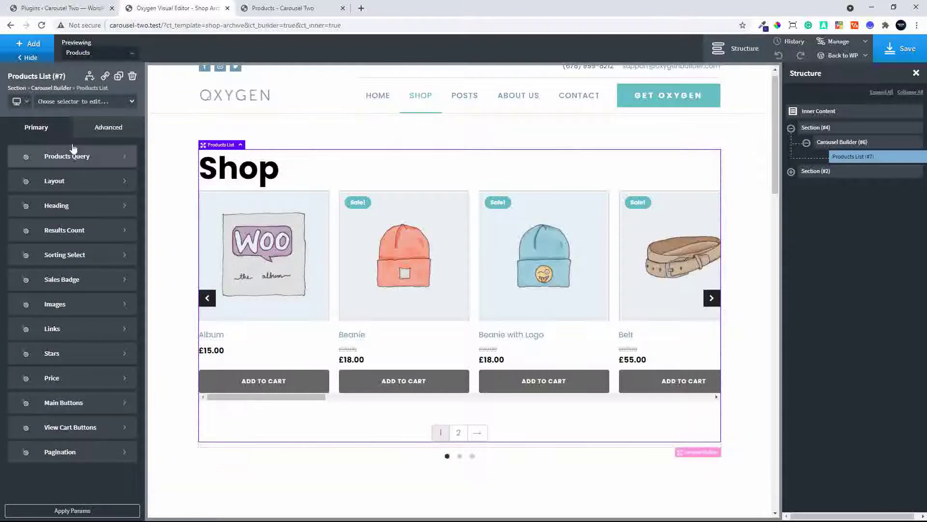
{"action": "left_click", "coordinate": [67, 162]}
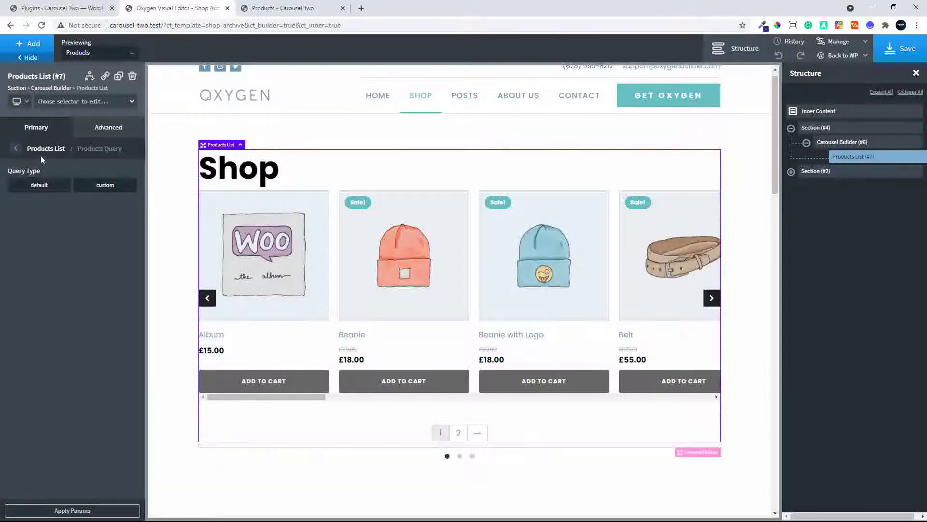
{"action": "left_click", "coordinate": [103, 187]}
{"action": "scroll", "coordinate": [87, 335], "scroll_direction": "down", "scroll_amount": 4}
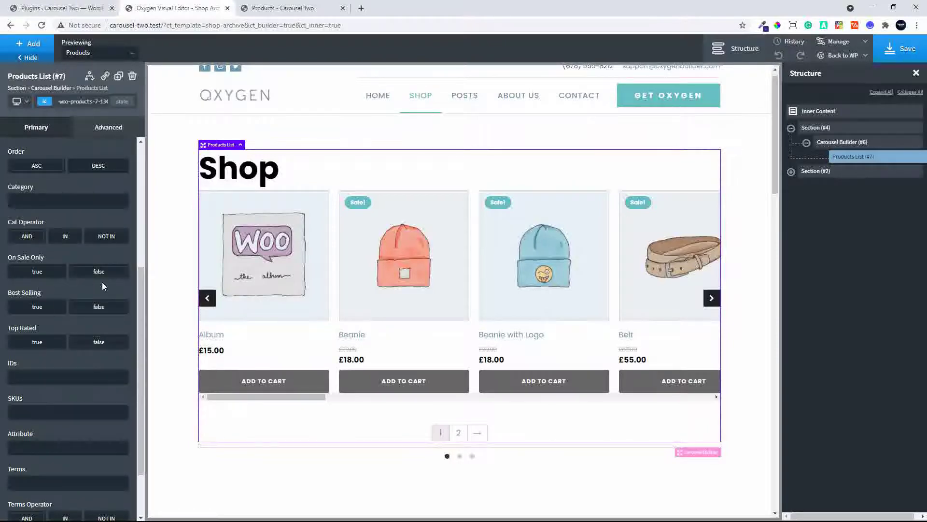
{"action": "left_click", "coordinate": [48, 277]}
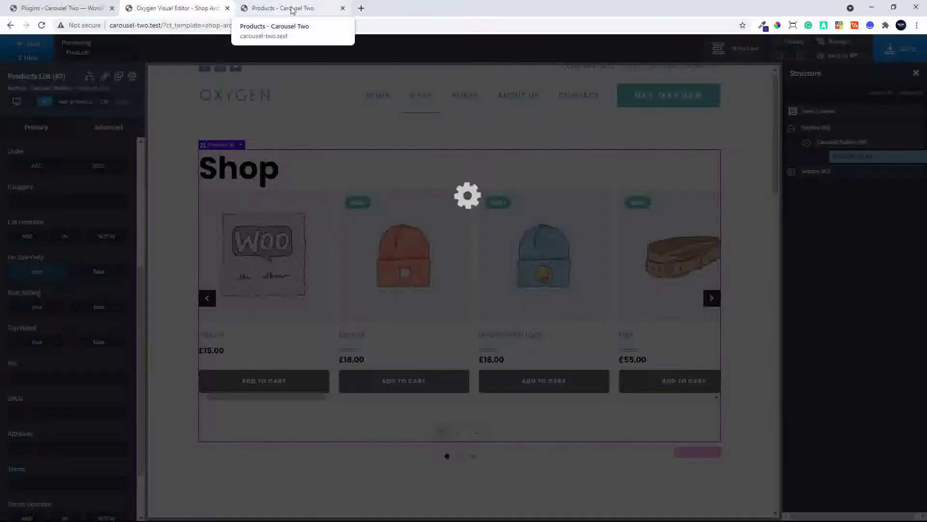
Reload the live Shop page and step the carousel forward to its last slide and back.
{"action": "left_click", "coordinate": [291, 7]}
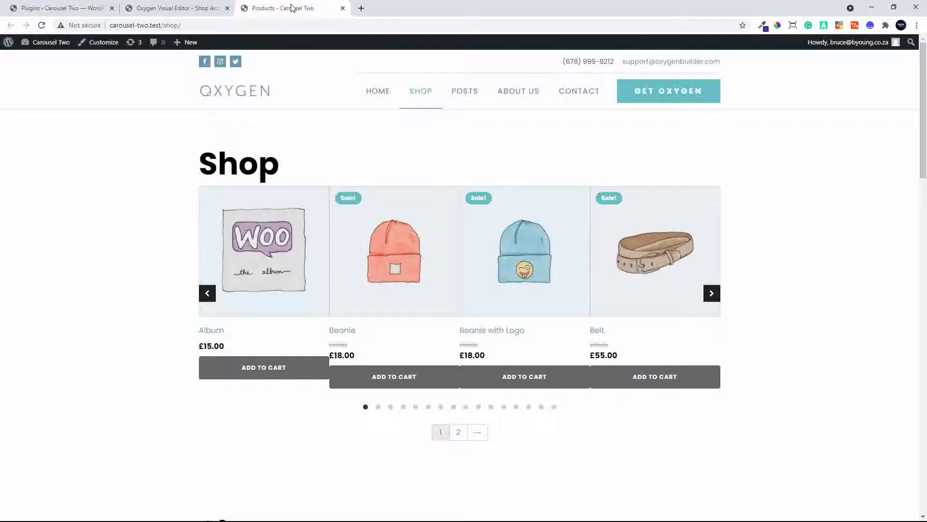
{"action": "left_click", "coordinate": [42, 26]}
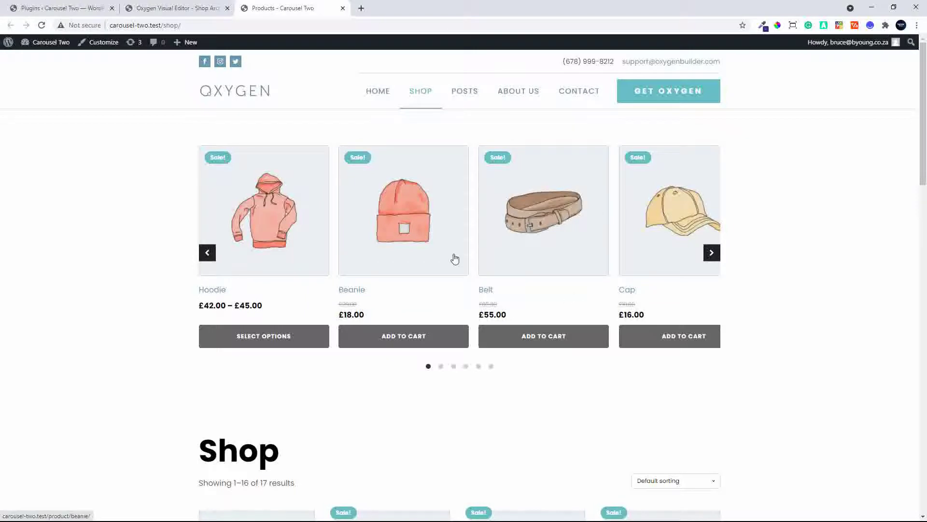
{"action": "left_click", "coordinate": [712, 254]}
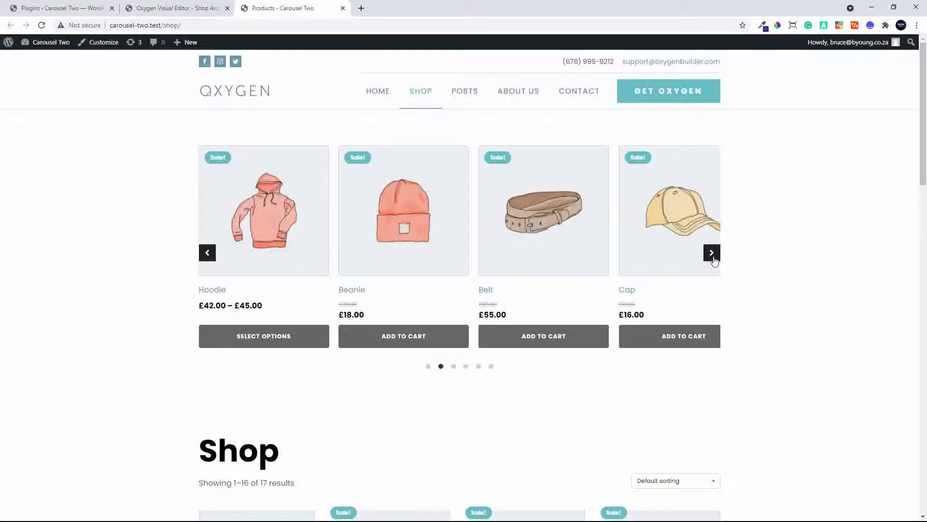
{"action": "left_click", "coordinate": [712, 252]}
{"action": "left_click", "coordinate": [711, 252]}
{"action": "left_click", "coordinate": [711, 253]}
{"action": "left_click", "coordinate": [711, 253]}
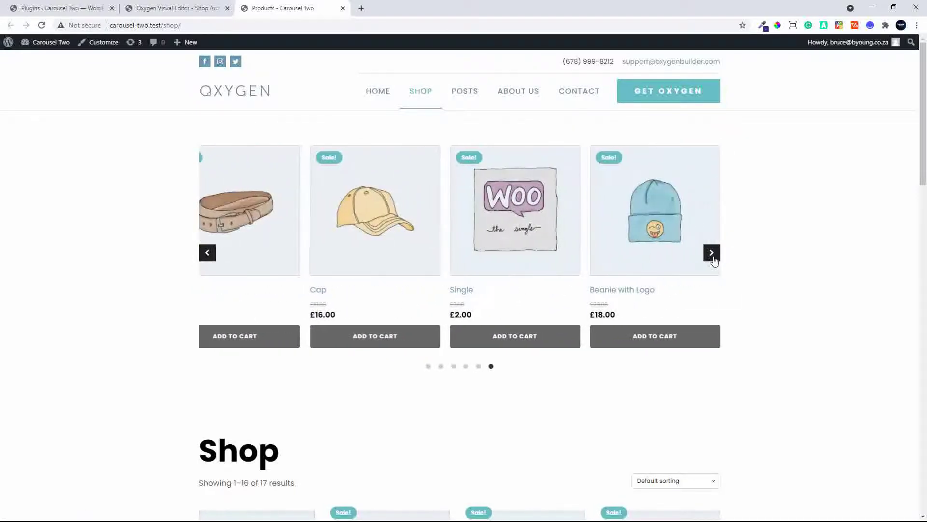
{"action": "double_click", "coordinate": [207, 253]}
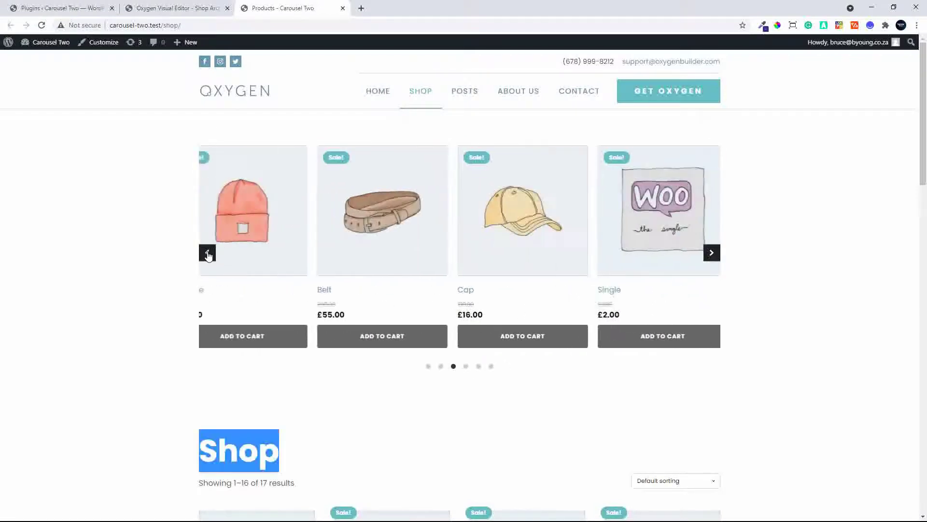
{"action": "left_click", "coordinate": [207, 253]}
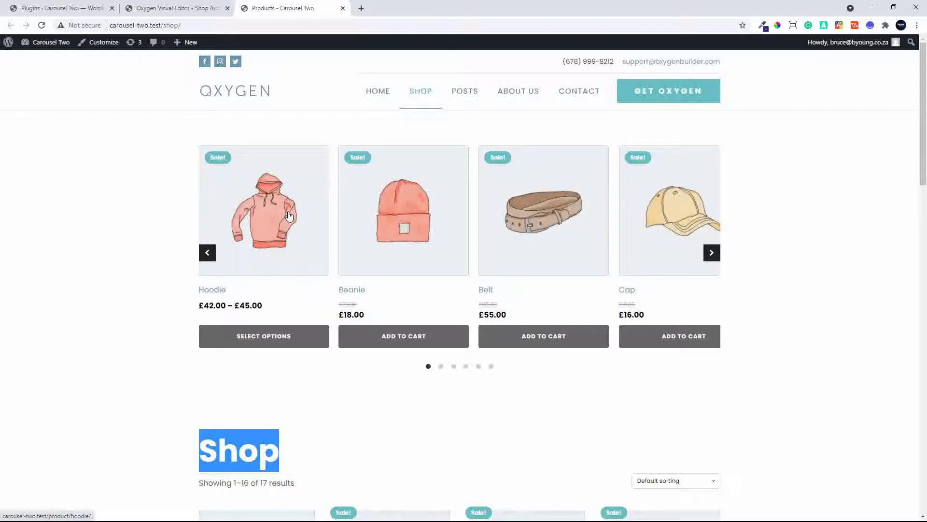
{"action": "left_click", "coordinate": [198, 8]}
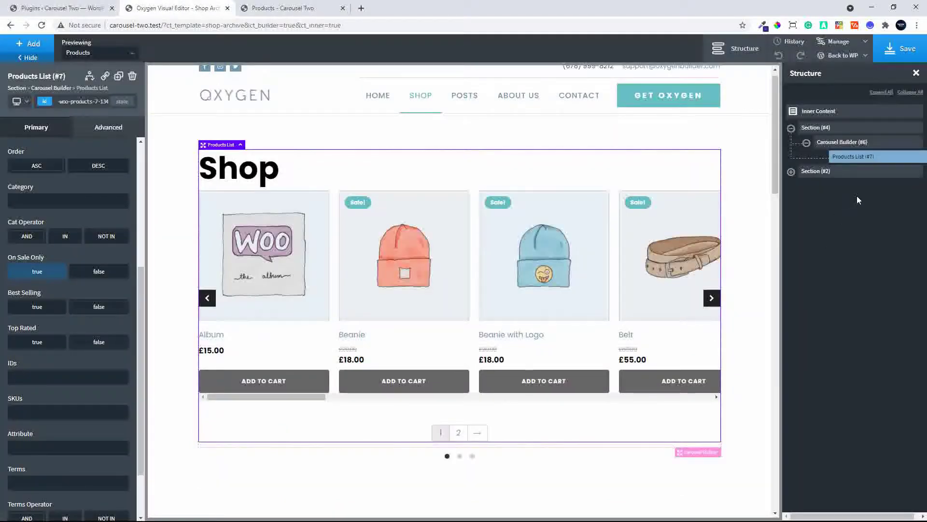
{"action": "scroll", "coordinate": [102, 318], "scroll_direction": "up", "scroll_amount": 5}
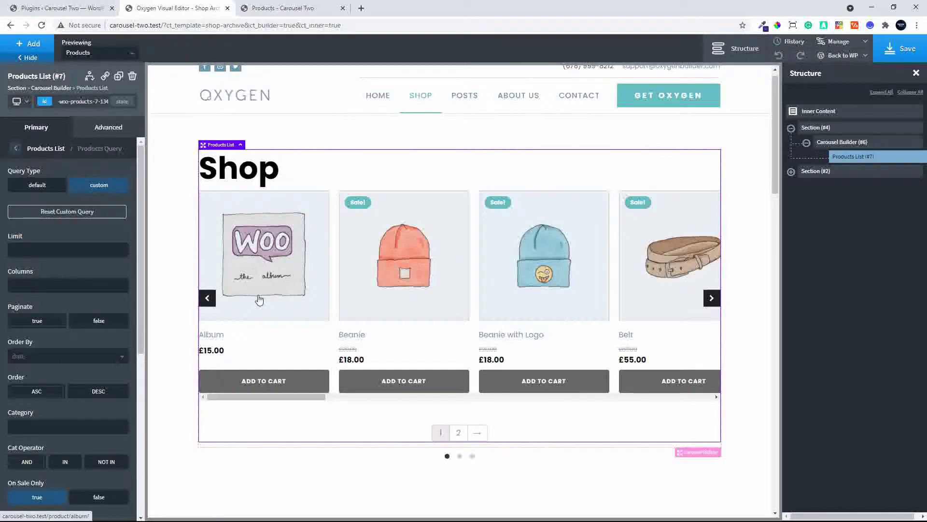
{"action": "left_click", "coordinate": [288, 8]}
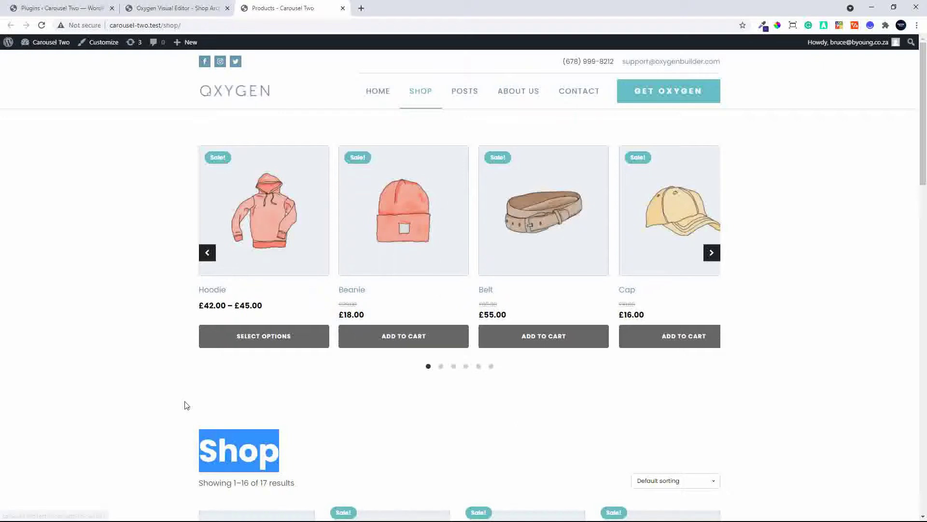
Open developer tools and preview the Shop page at Moto G4 phone size.
{"action": "right_click", "coordinate": [843, 222]}
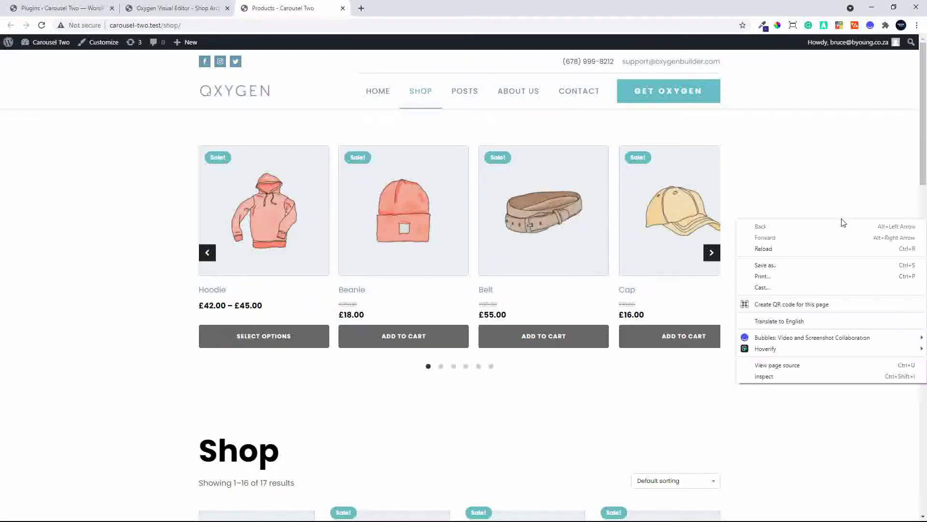
{"action": "left_click", "coordinate": [815, 380]}
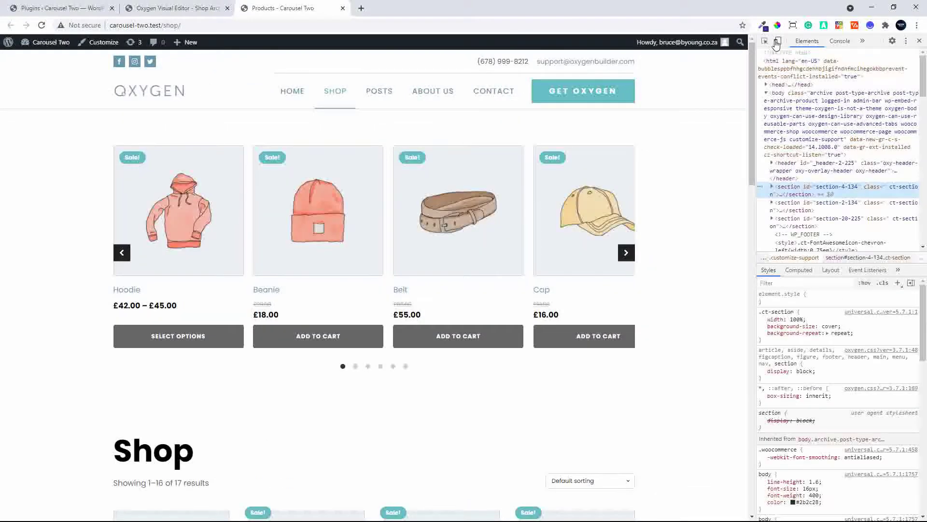
{"action": "left_click", "coordinate": [778, 41]}
{"action": "scroll", "coordinate": [372, 359], "scroll_direction": "down", "scroll_amount": 4}
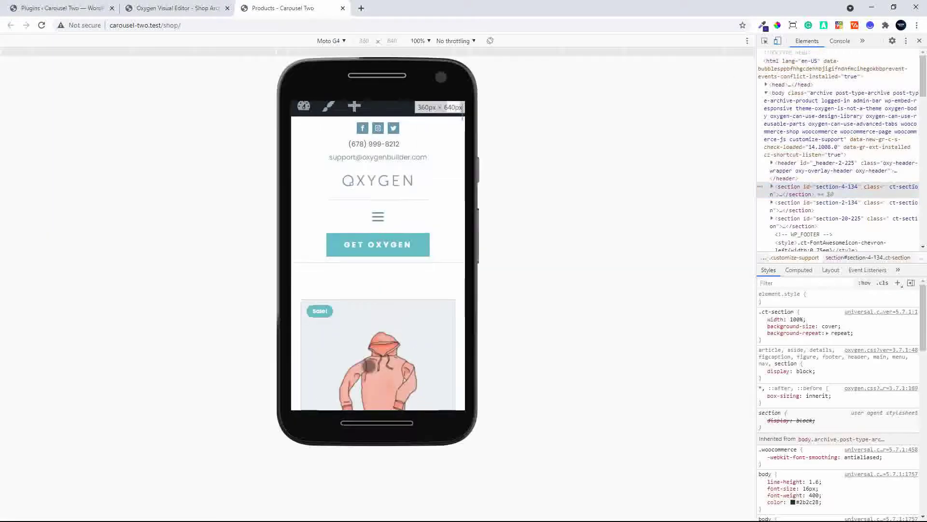
{"action": "scroll", "coordinate": [371, 360], "scroll_direction": "down", "scroll_amount": 3}
{"action": "scroll", "coordinate": [372, 360], "scroll_direction": "up", "scroll_amount": 4}
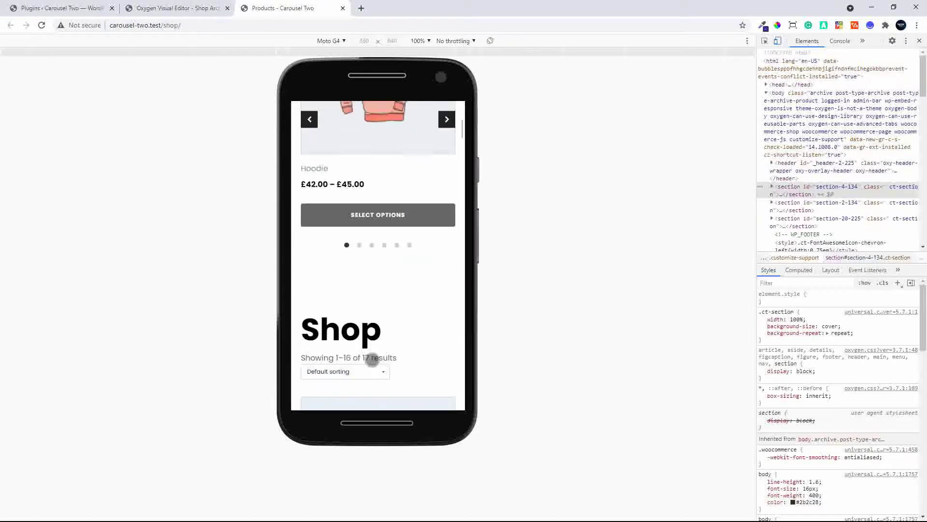
{"action": "scroll", "coordinate": [372, 360], "scroll_direction": "up", "scroll_amount": 2}
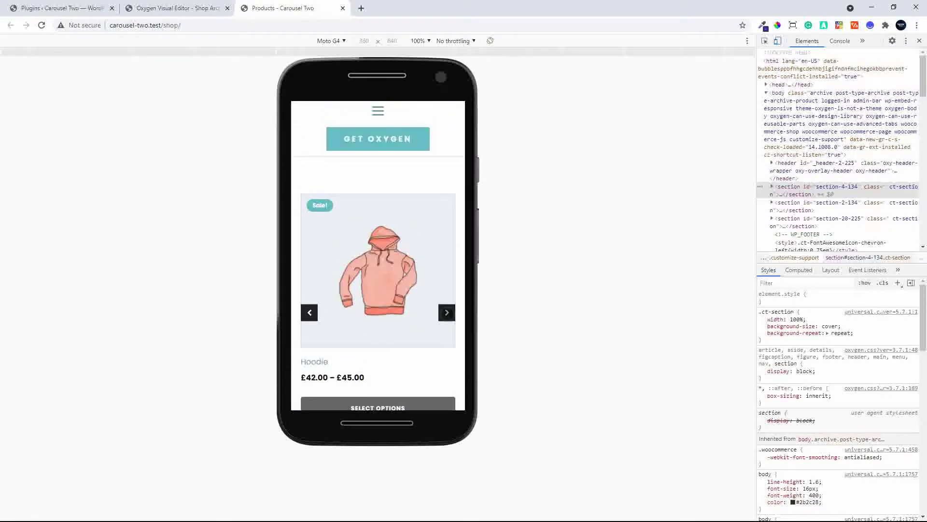
Step the phone carousel through Beanie, Belt, Cap, Single, Beanie with Logo, then return to desktop width.
{"action": "left_click", "coordinate": [447, 312]}
{"action": "left_click", "coordinate": [446, 313]}
{"action": "left_click", "coordinate": [446, 312]}
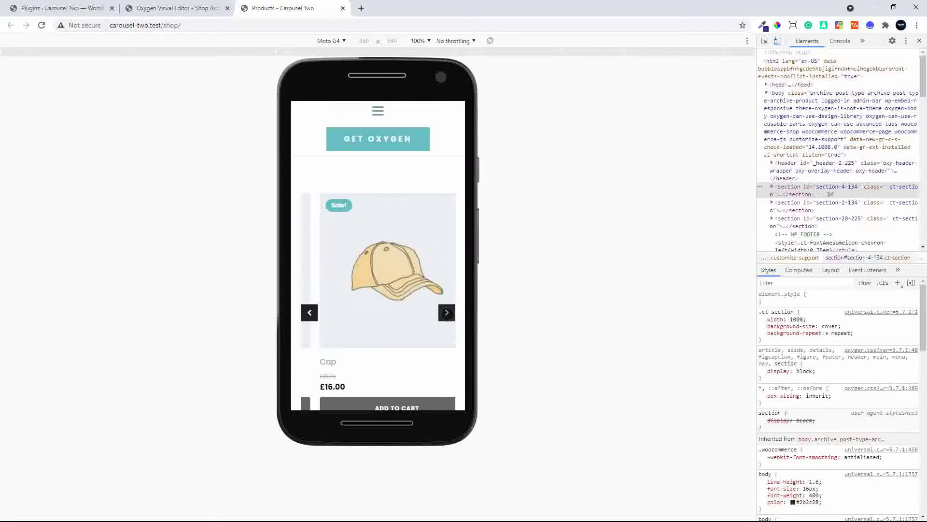
{"action": "left_click", "coordinate": [446, 313]}
{"action": "left_click", "coordinate": [447, 313]}
{"action": "scroll", "coordinate": [420, 227], "scroll_direction": "down", "scroll_amount": 2}
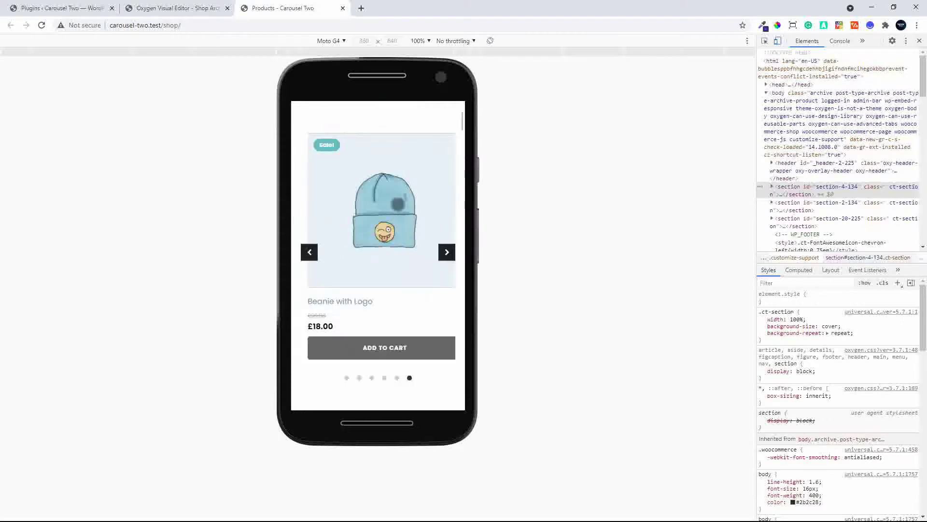
{"action": "left_click_drag", "start_coordinate": [417, 197], "coordinate": [431, 211]}
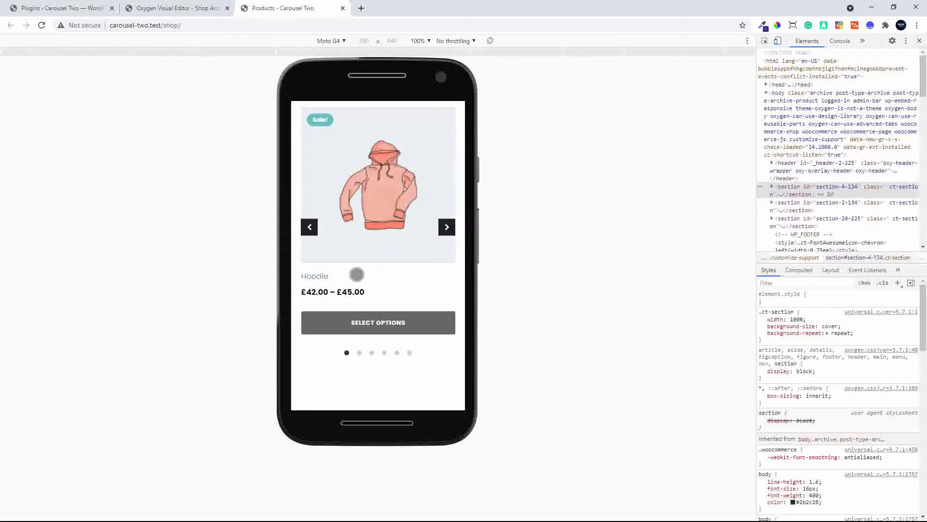
{"action": "scroll", "coordinate": [425, 269], "scroll_direction": "up", "scroll_amount": 2}
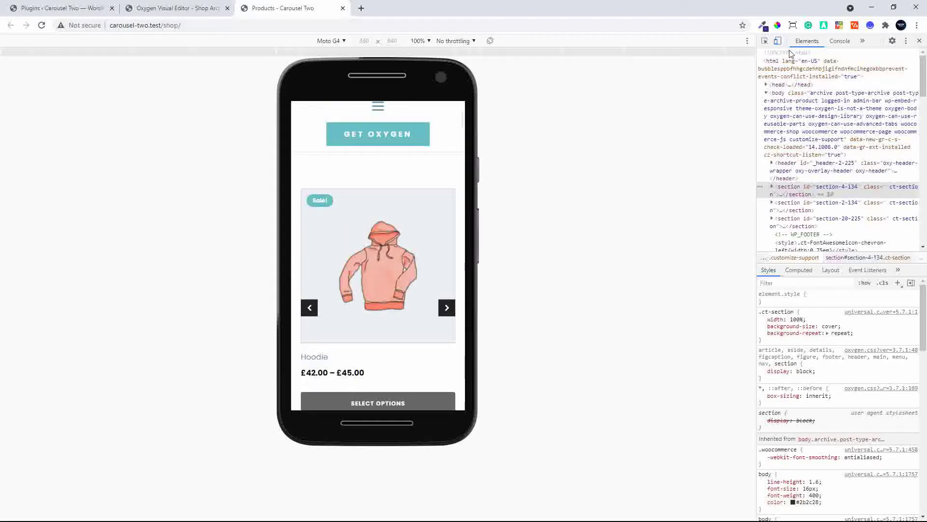
{"action": "left_click", "coordinate": [778, 42]}
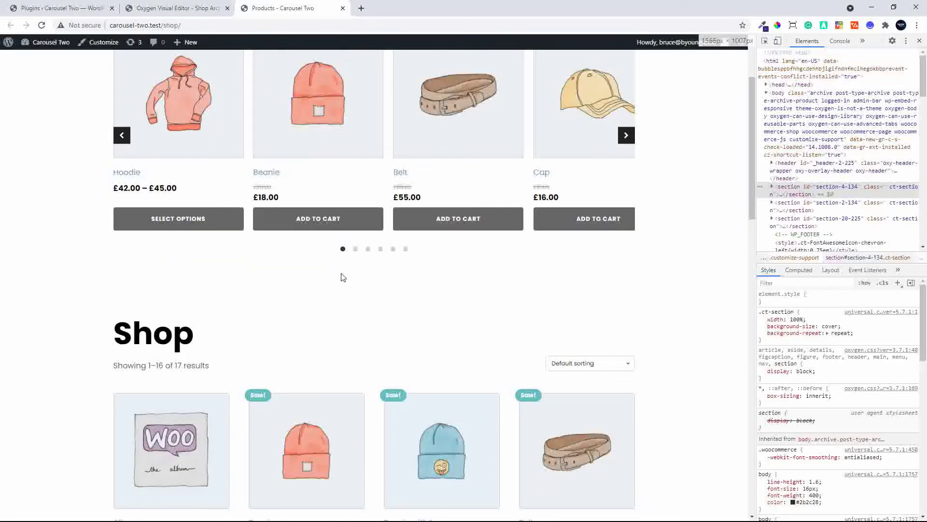